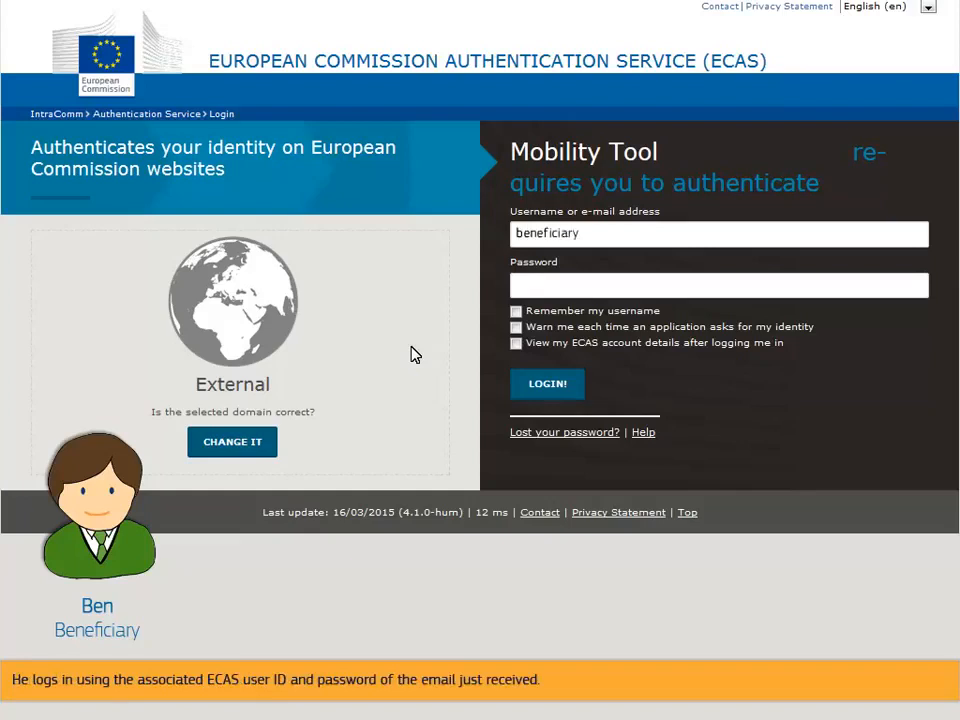
# - Enter the account password for the beneficiary user and log in
pyautogui.press('Tab')
pyautogui.write('**********')
pyautogui.click(540, 386)
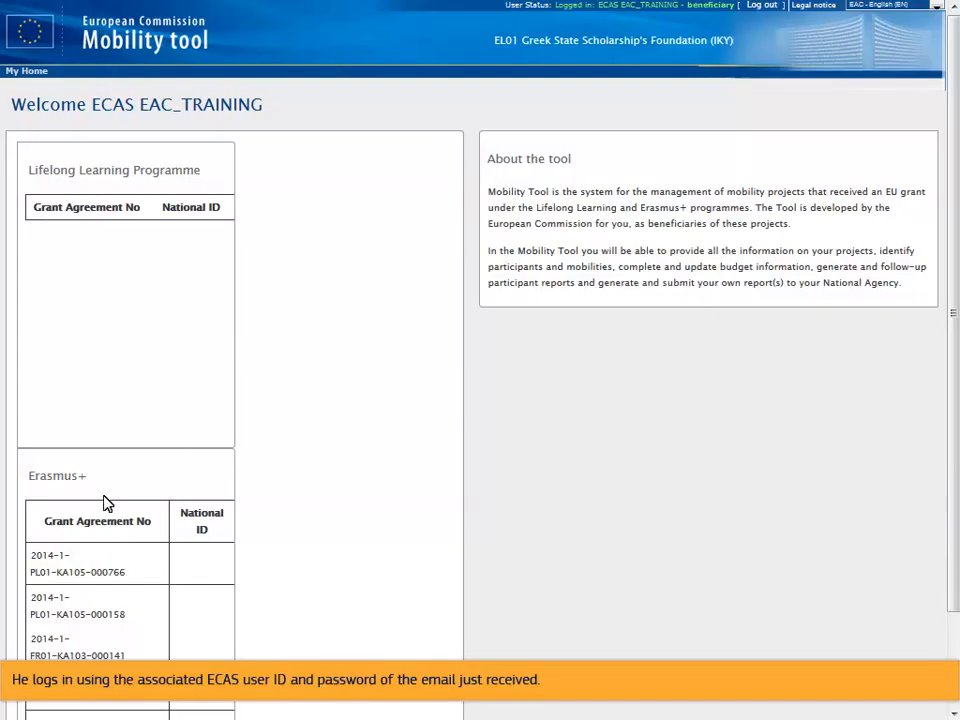
# - Open the Erasmus+ project 2014-1-FR01-KA103-000141 and start a new mobility with activity type HE-SMS-P - Student mobility
pyautogui.click(45, 645)
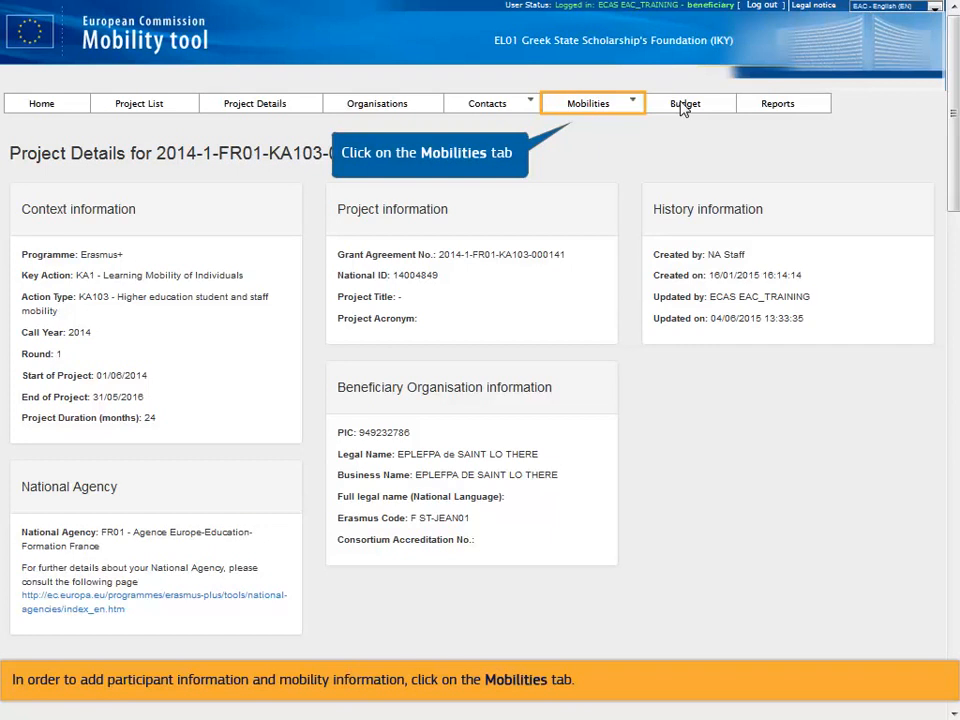
pyautogui.click(589, 106)
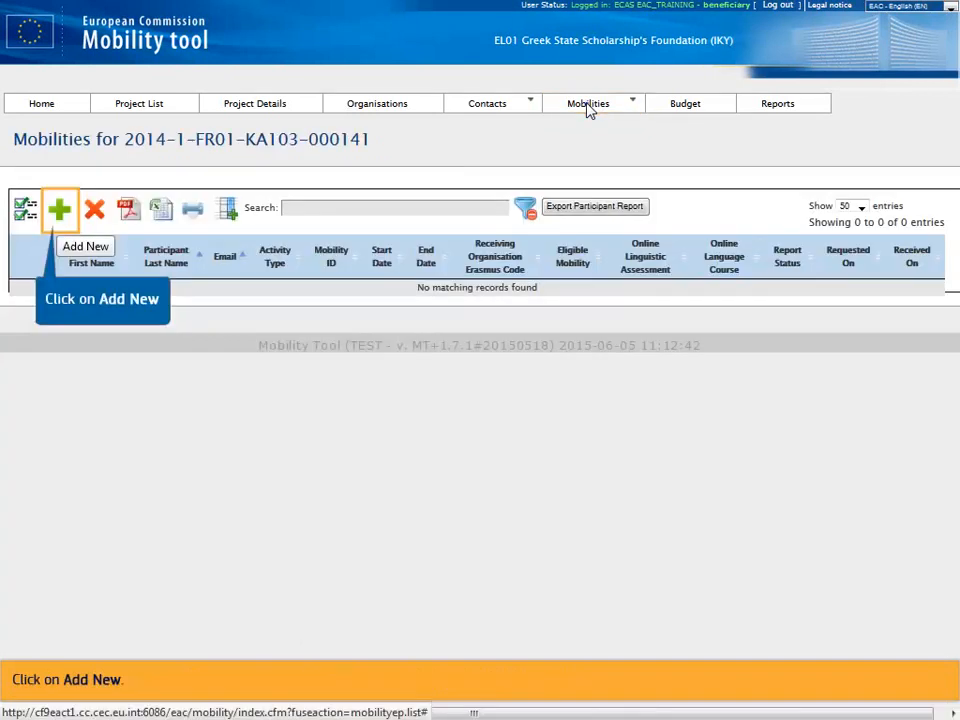
pyautogui.click(60, 208)
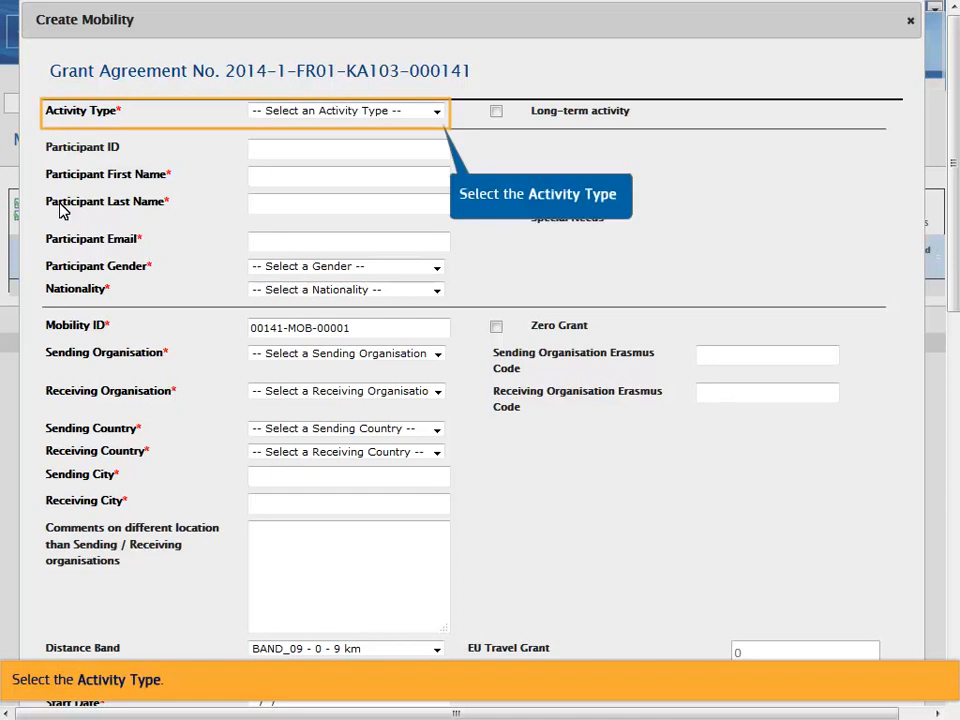
pyautogui.click(437, 112)
pyautogui.click(407, 153)
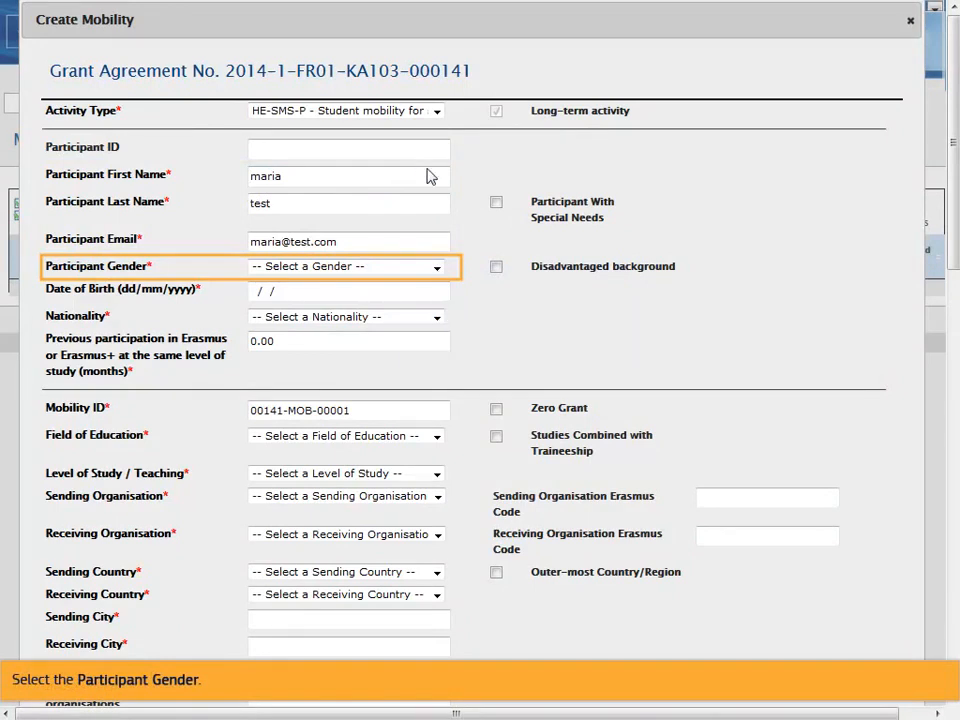
# - Fill in the participant's gender as F - Female, the date of birth, and the nationality as FR - France
pyautogui.click(443, 276)
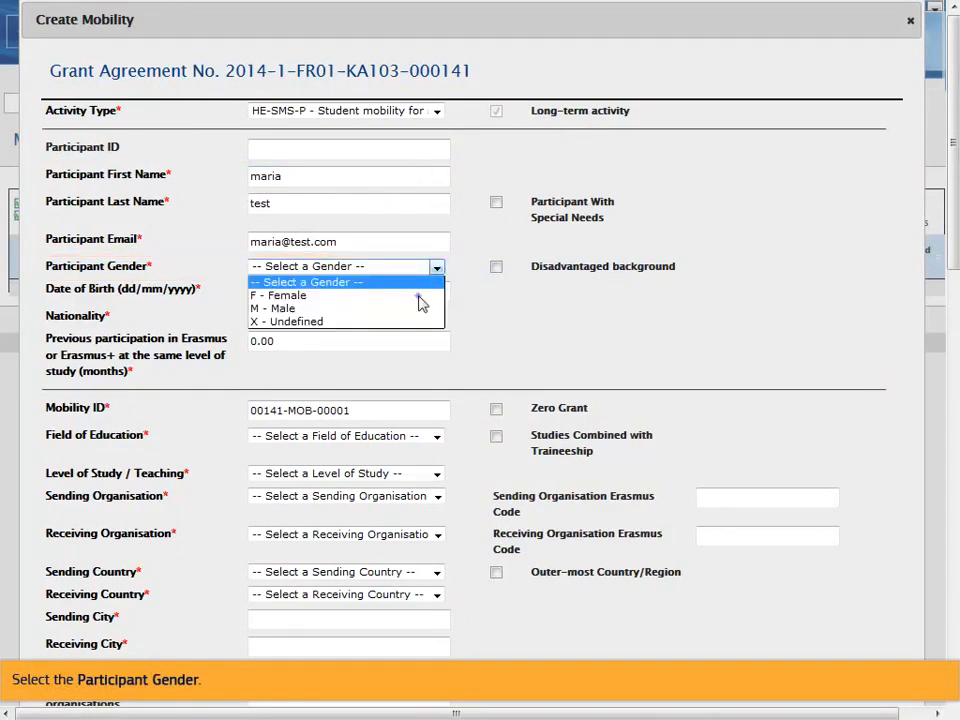
pyautogui.click(420, 294)
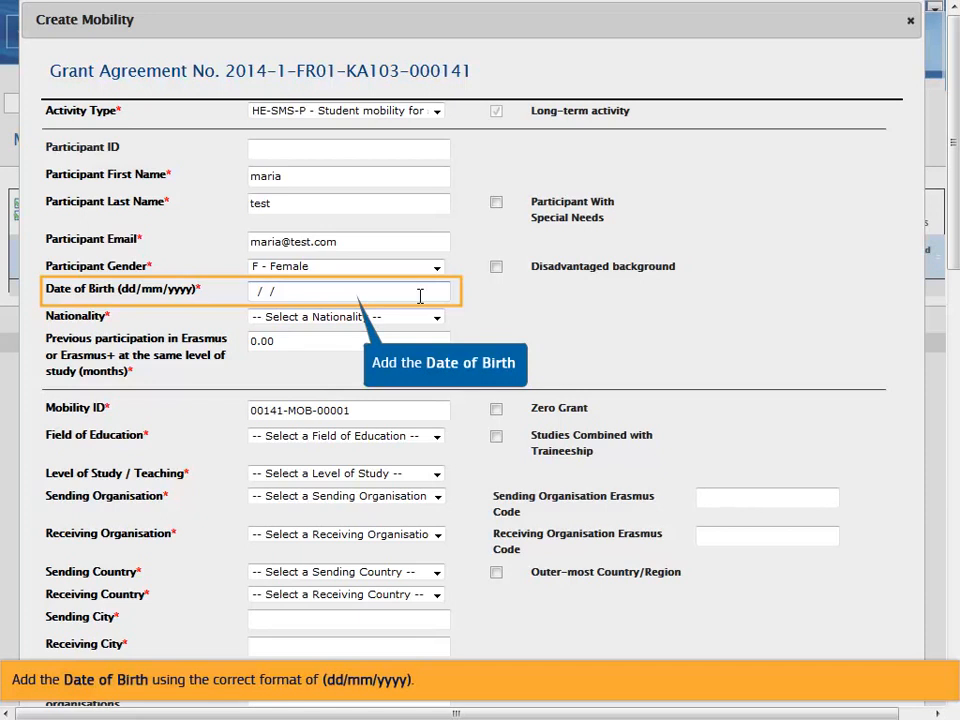
pyautogui.click(420, 296)
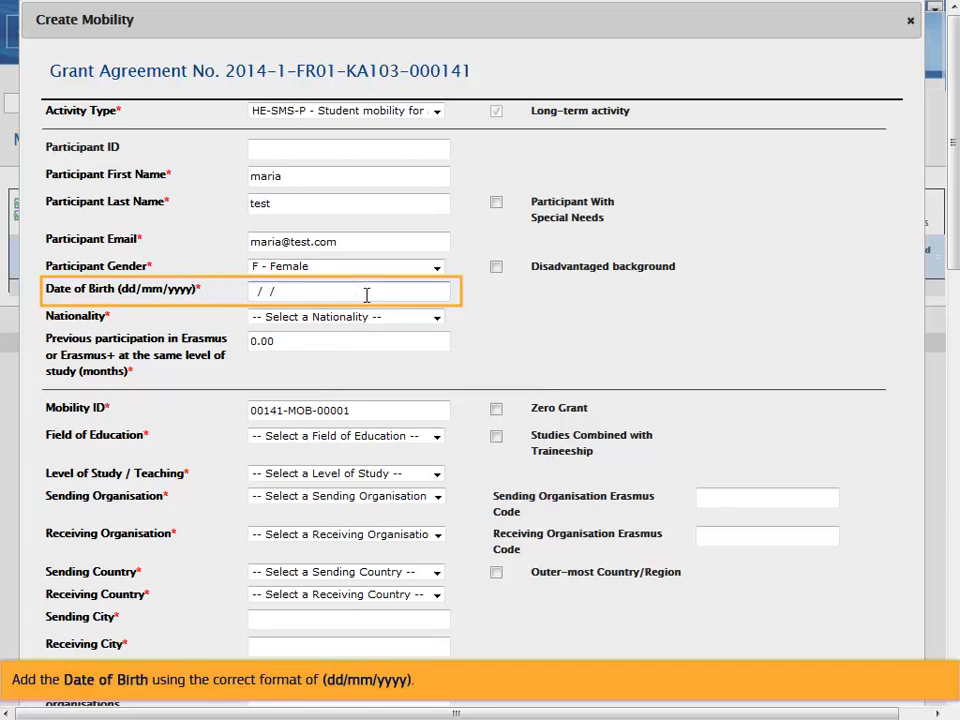
pyautogui.write('22091980')
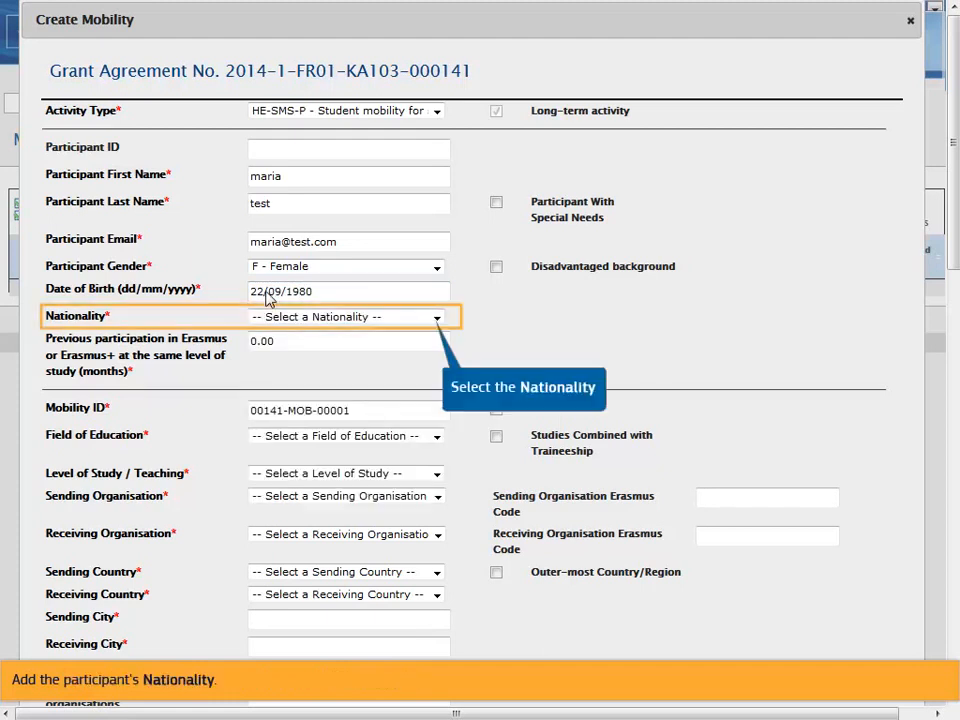
pyautogui.click(438, 319)
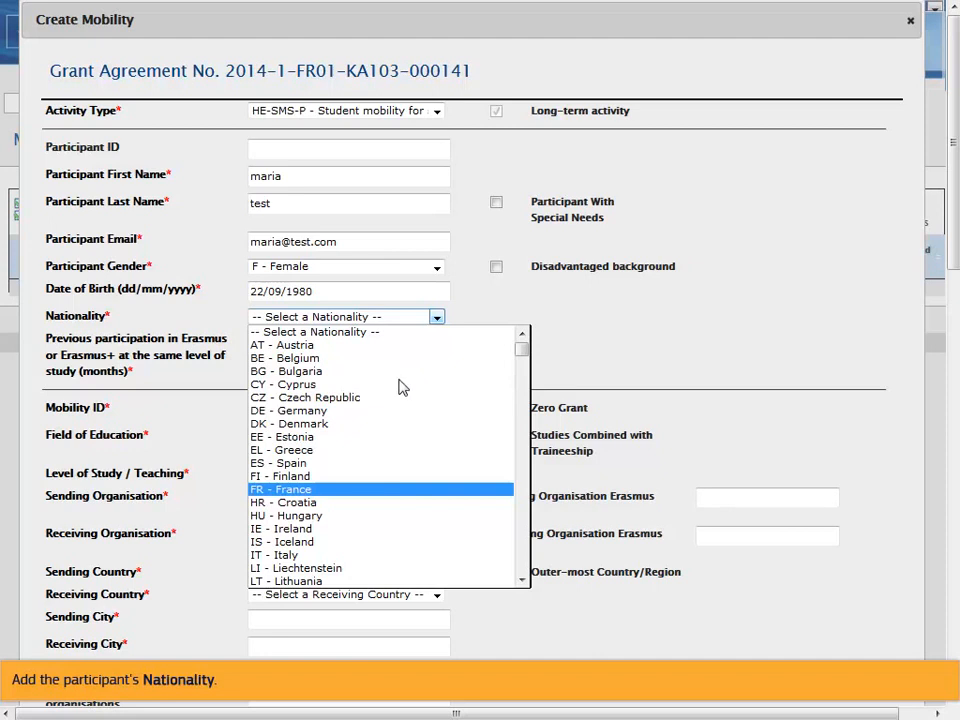
pyautogui.click(396, 491)
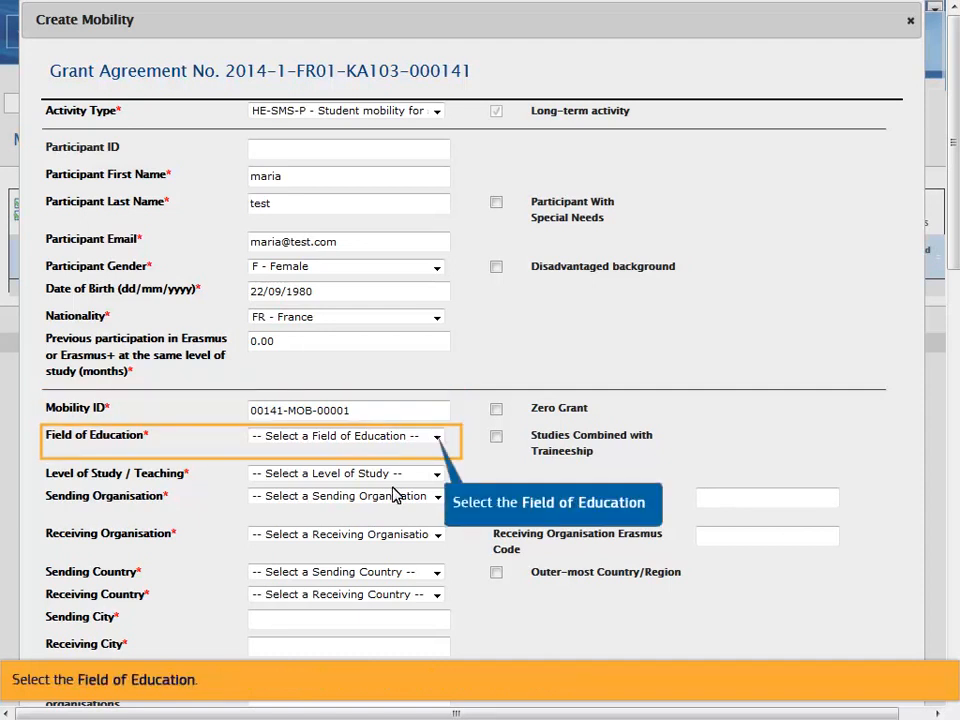
# - Set the field of education to 0213 - Fine arts and the level of study to ISCED-7 - Second cycle / Master's
pyautogui.click(438, 441)
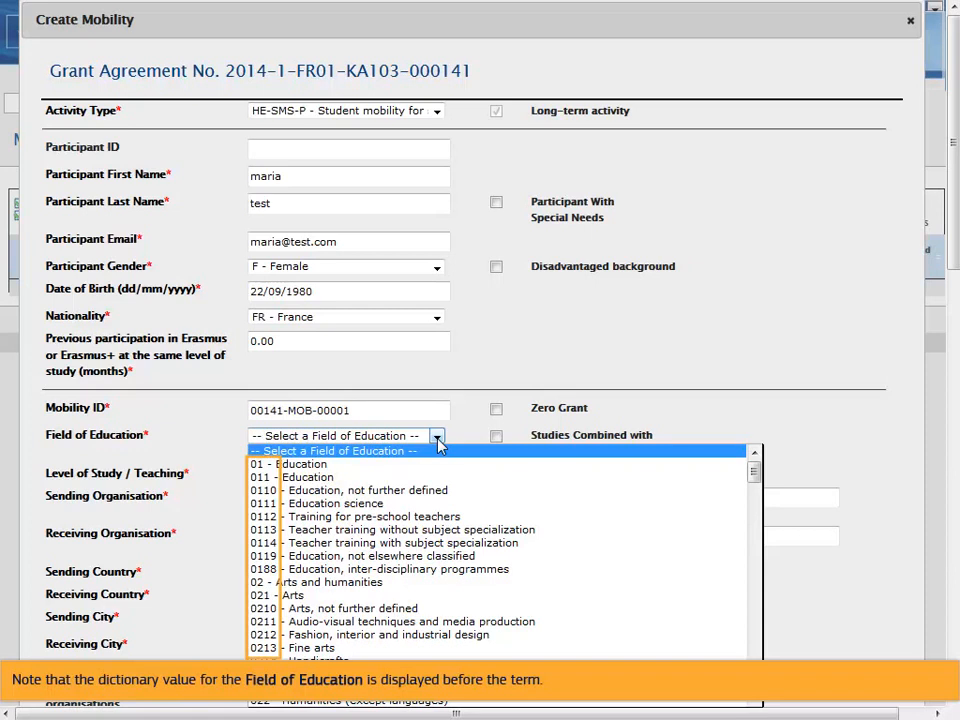
pyautogui.click(305, 648)
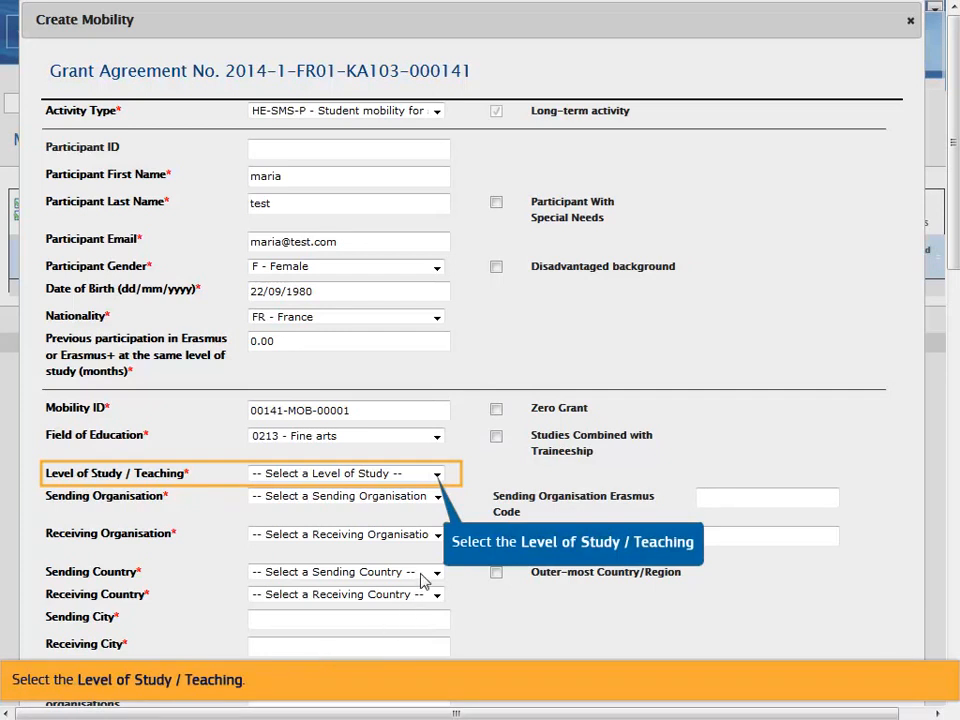
pyautogui.click(437, 476)
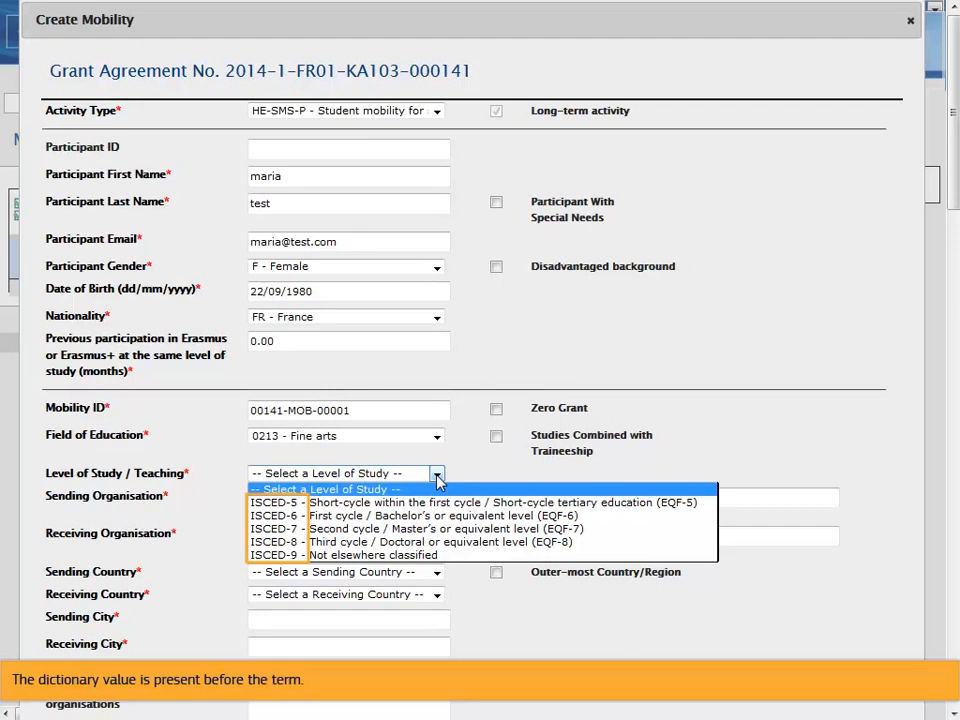
pyautogui.click(428, 529)
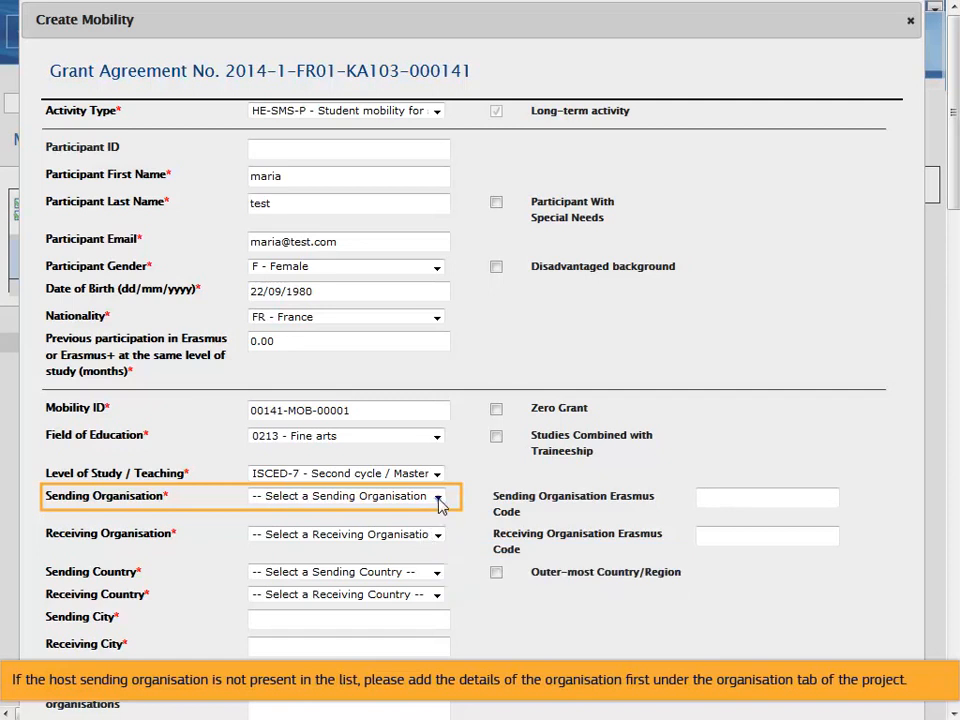
# - Choose F ST-JEAN01 - EPLEFPA de SAINT LO THERE as sending organisation and IRLGALWAY01 - National University of Ireland, Galway as receiving organisation
pyautogui.click(438, 498)
pyautogui.click(432, 525)
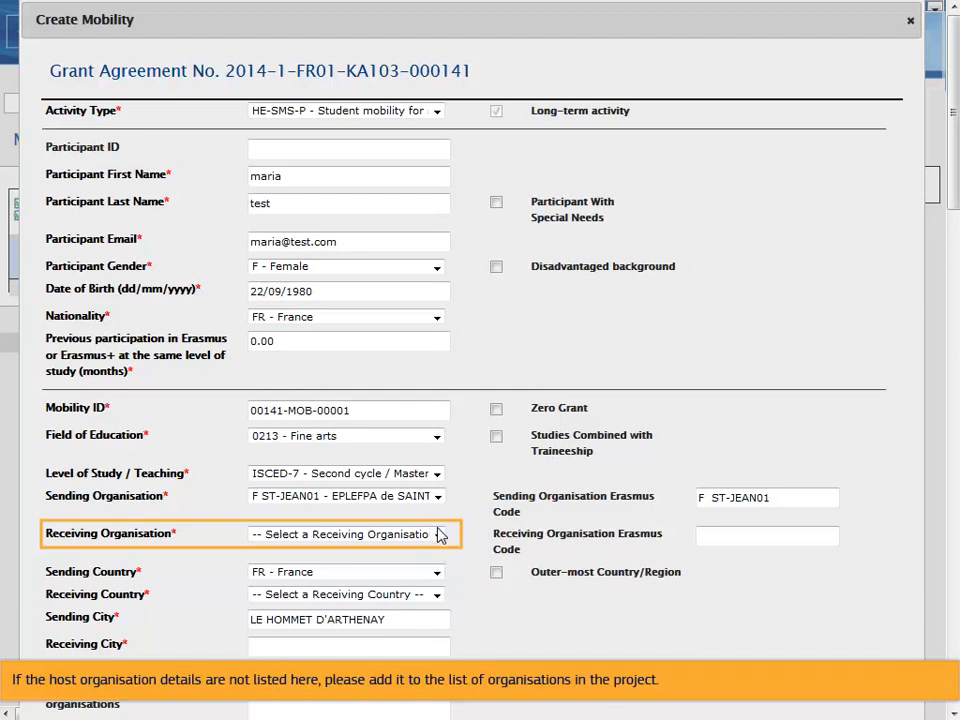
pyautogui.click(440, 536)
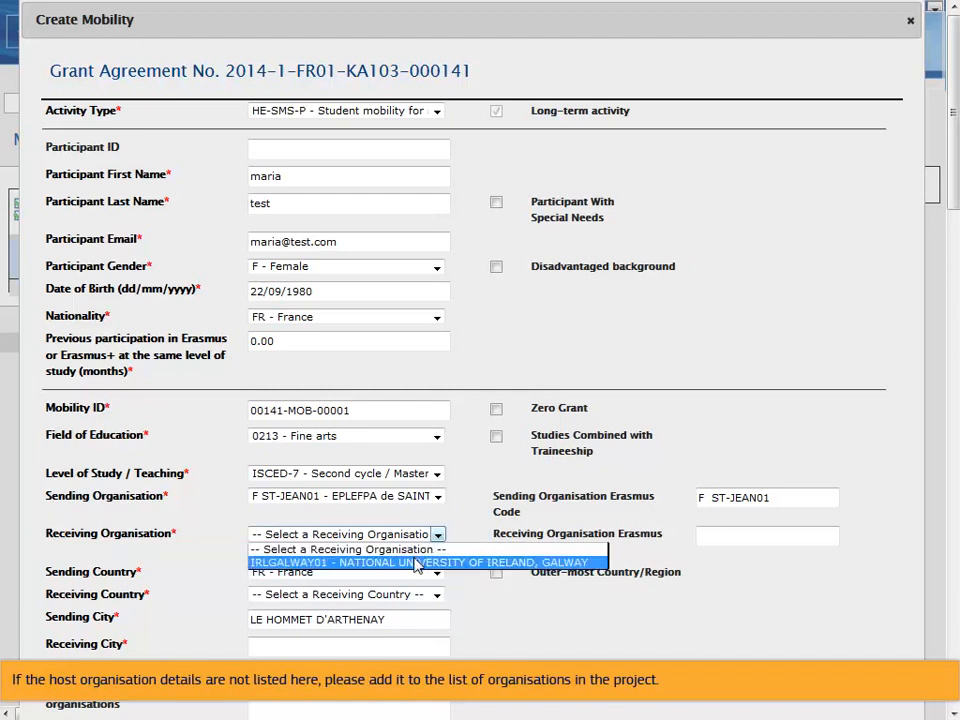
pyautogui.click(420, 562)
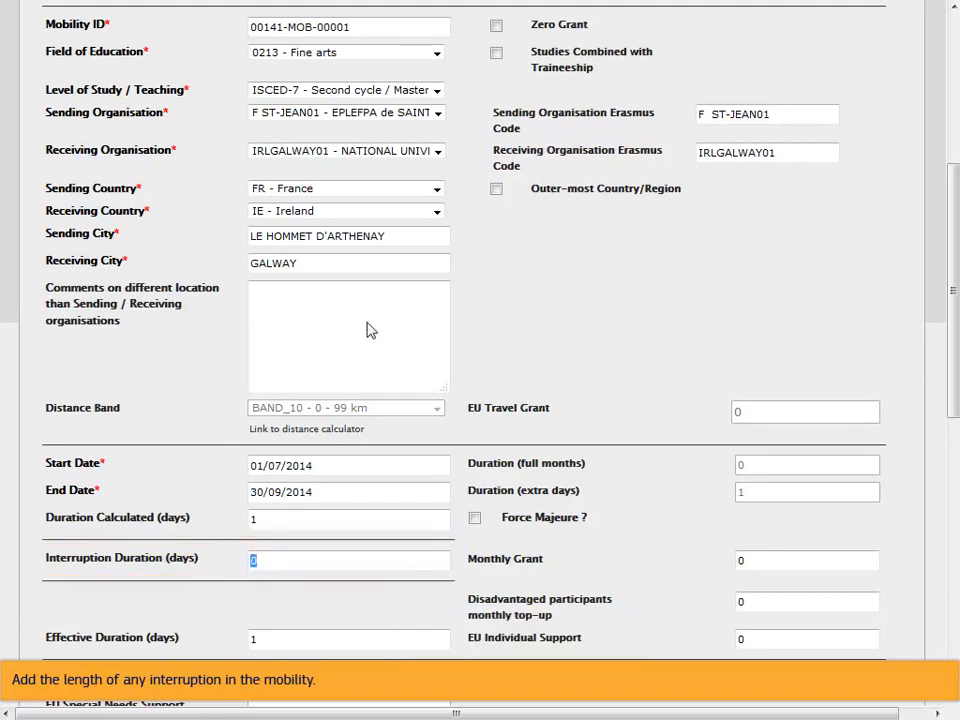
# - Set the interruption duration to 2 days and the monthly grant to 250
pyautogui.click(264, 562)
pyautogui.write('2')
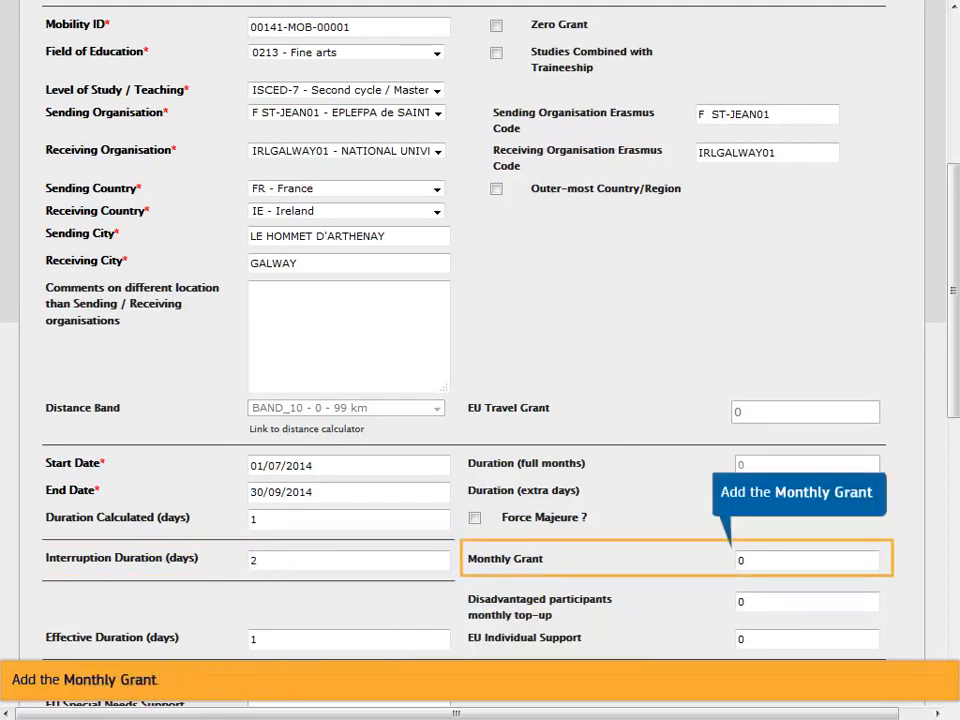
pyautogui.click(750, 560)
pyautogui.write('250')
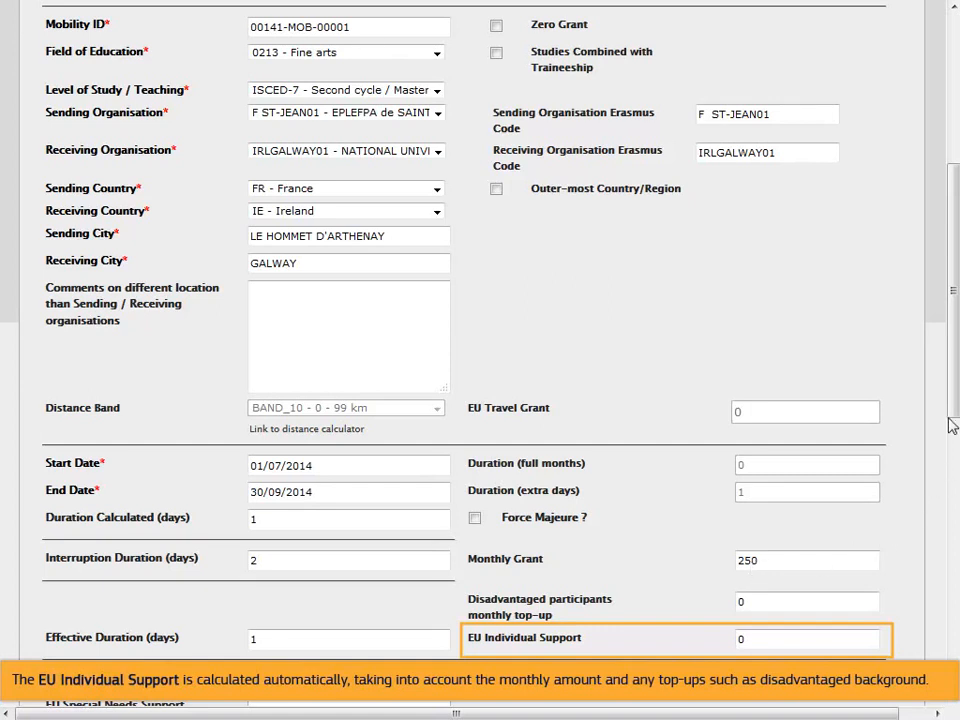
# - Set the main instruction/work language of the mobility to EN - English
pyautogui.moveTo(951, 411); pyautogui.dragTo(951, 578)
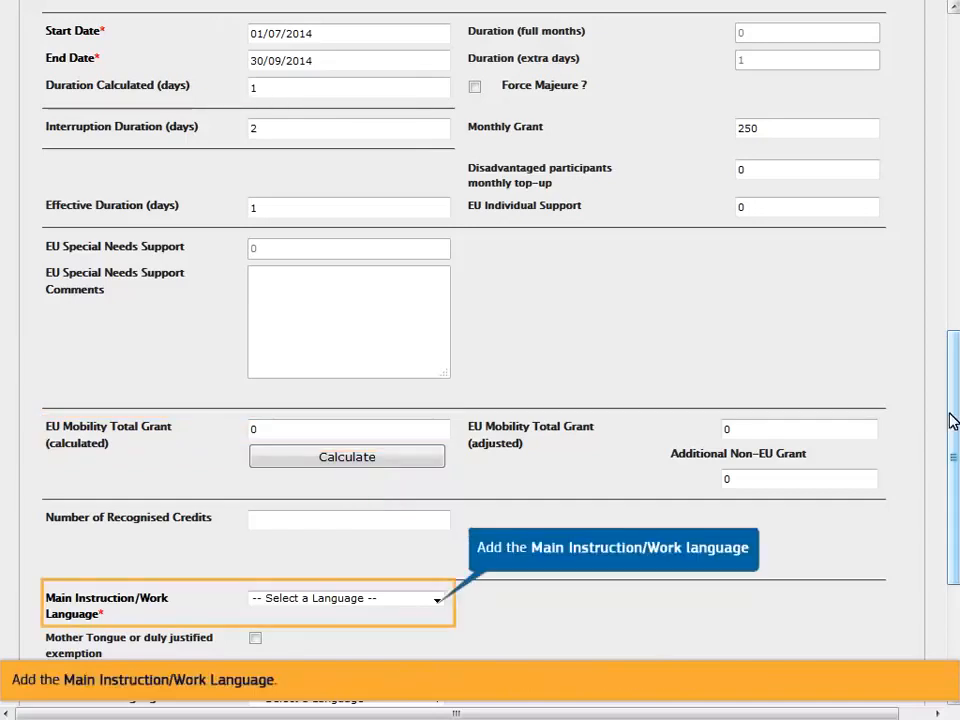
pyautogui.click(437, 601)
pyautogui.click(403, 641)
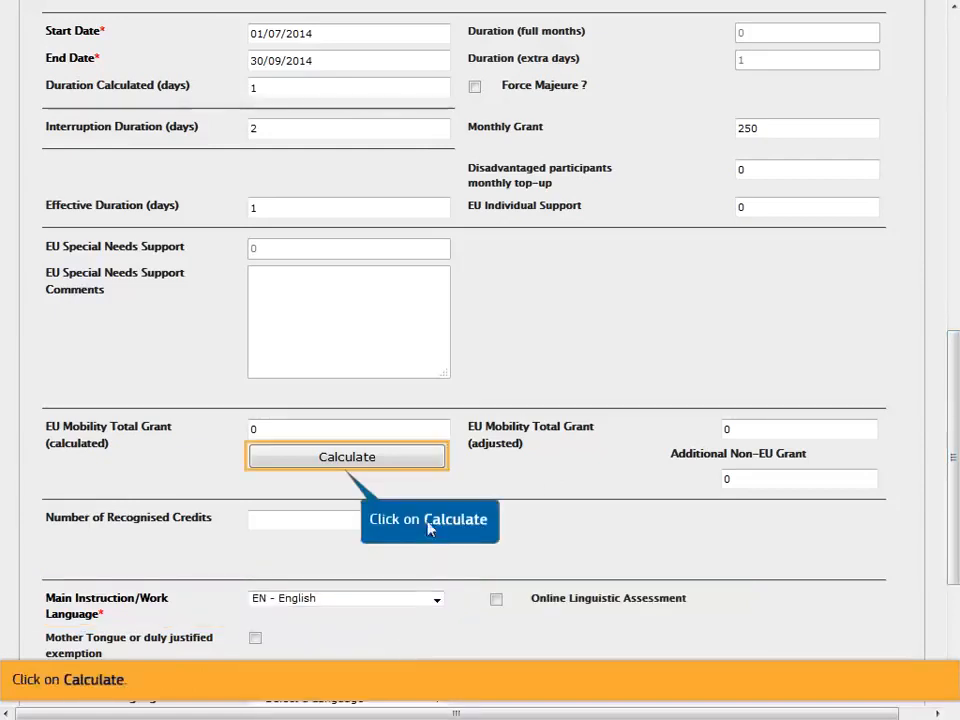
# - Calculate the EU mobility total grant and save the new mobility
pyautogui.click(429, 462)
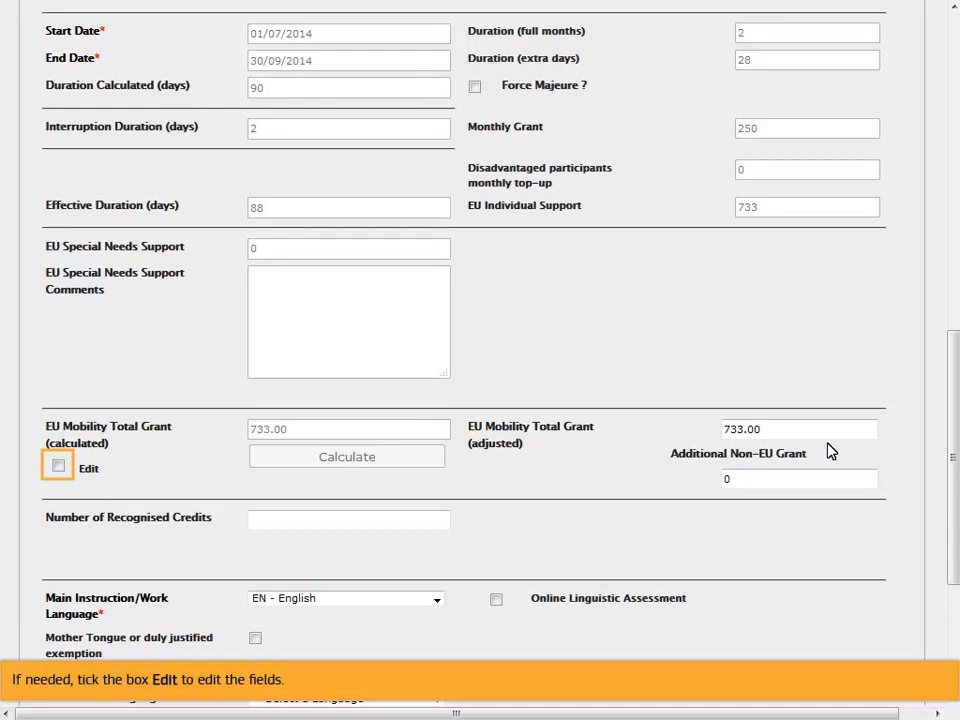
pyautogui.moveTo(951, 391); pyautogui.dragTo(951, 494)
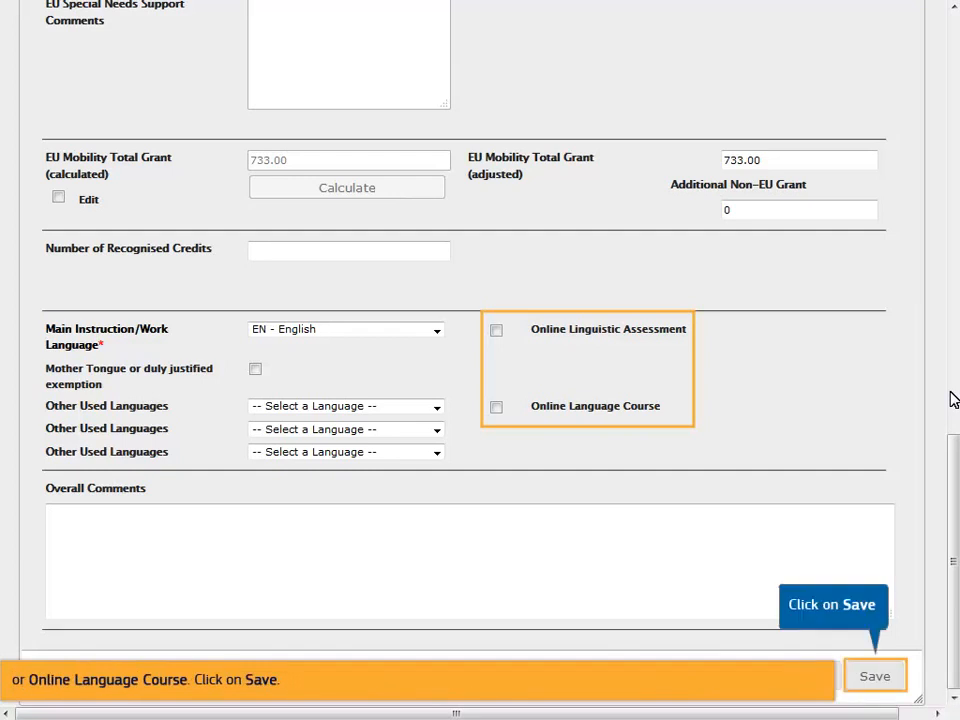
pyautogui.click(868, 677)
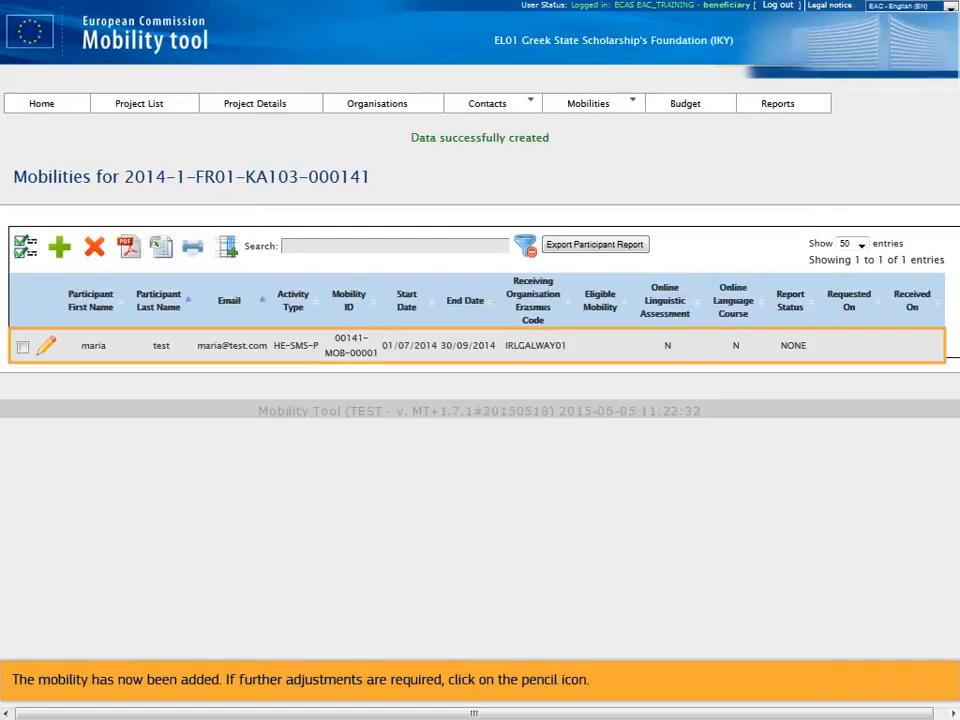